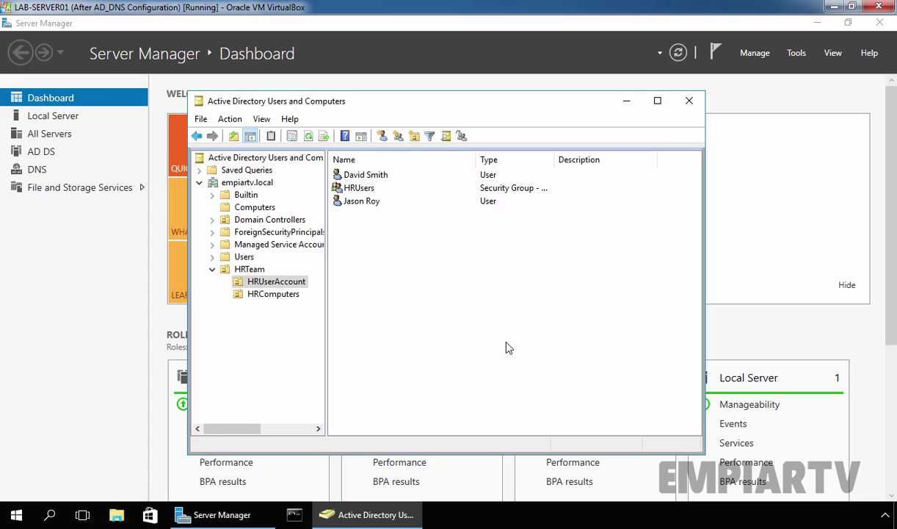
click(288, 283)
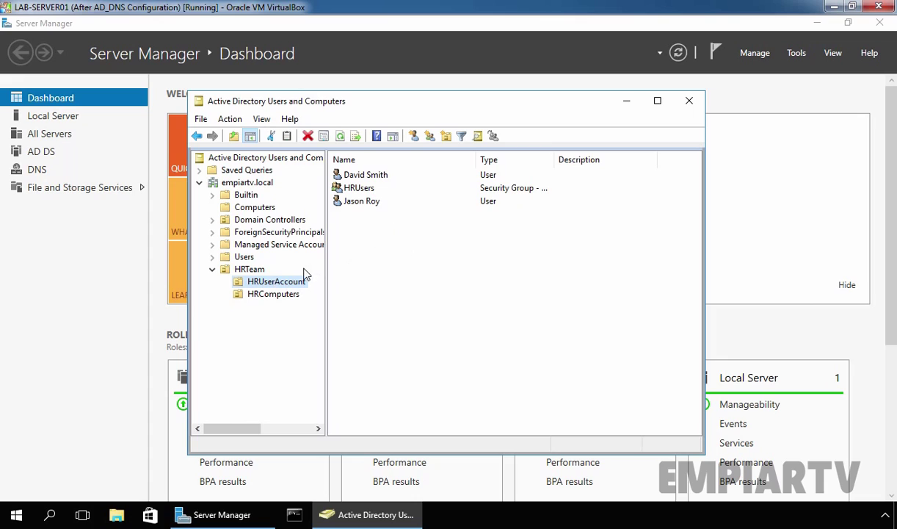
click(359, 176)
click(360, 201)
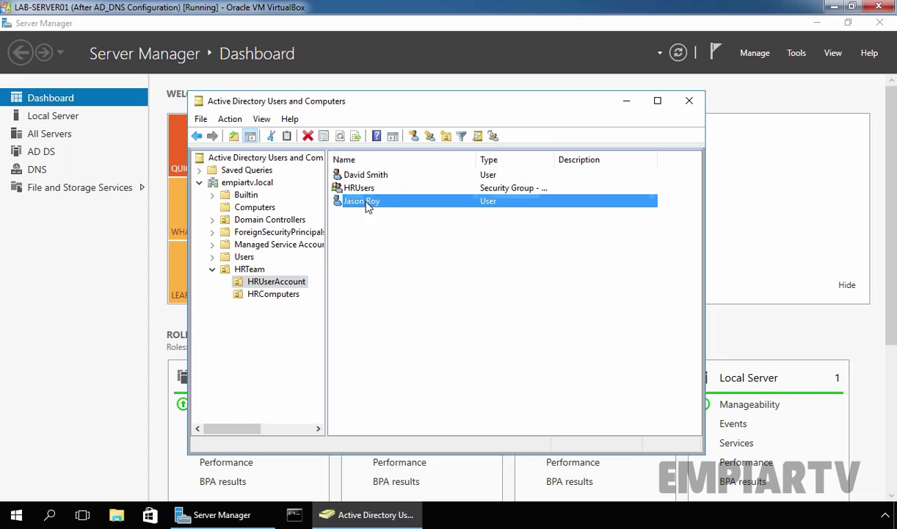
click(365, 175)
click(458, 290)
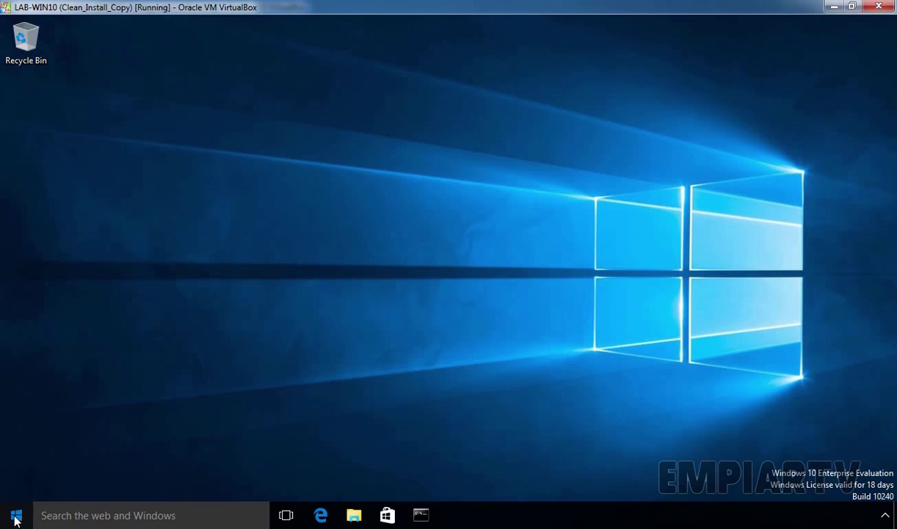
Confirm Local Disk (C:) is still listed under This PC on the client, then close Explorer
click(16, 514)
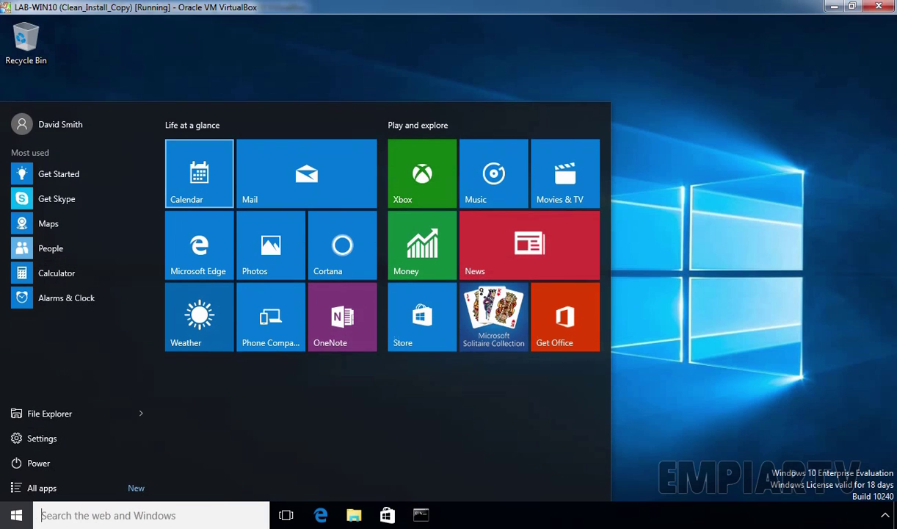
click(679, 257)
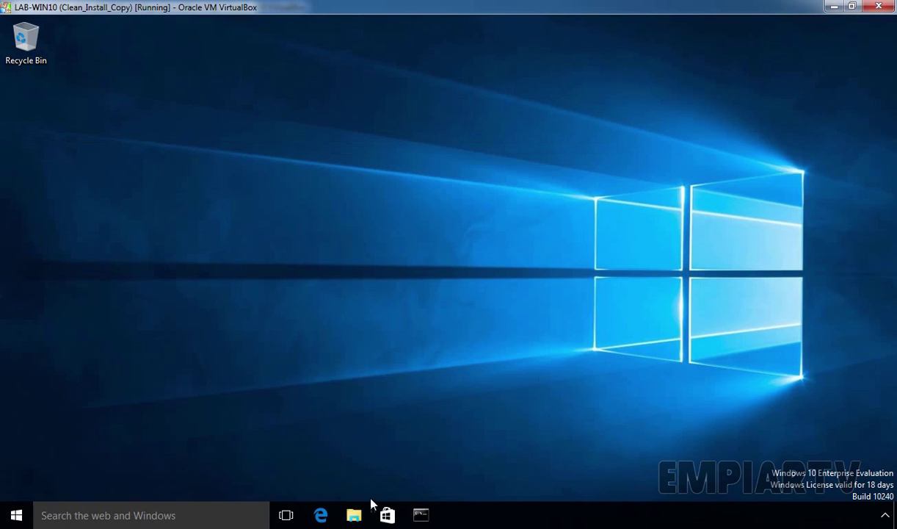
click(355, 516)
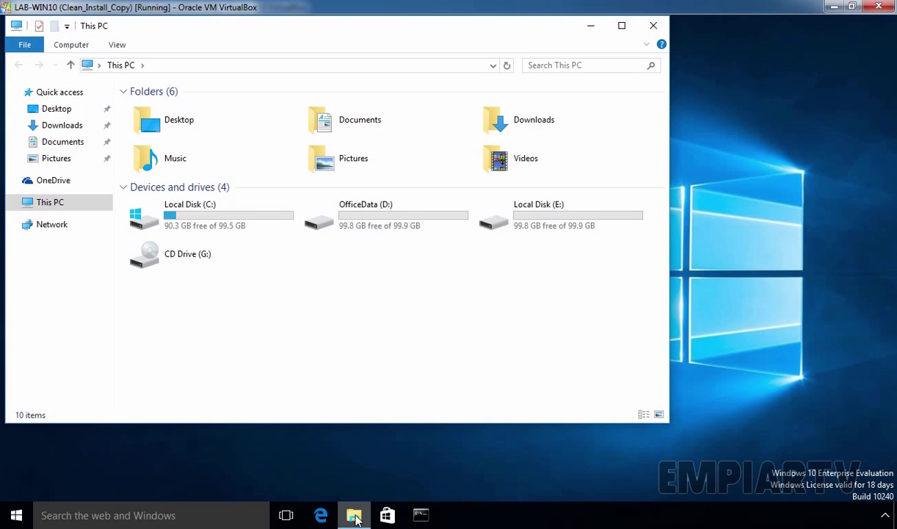
click(199, 209)
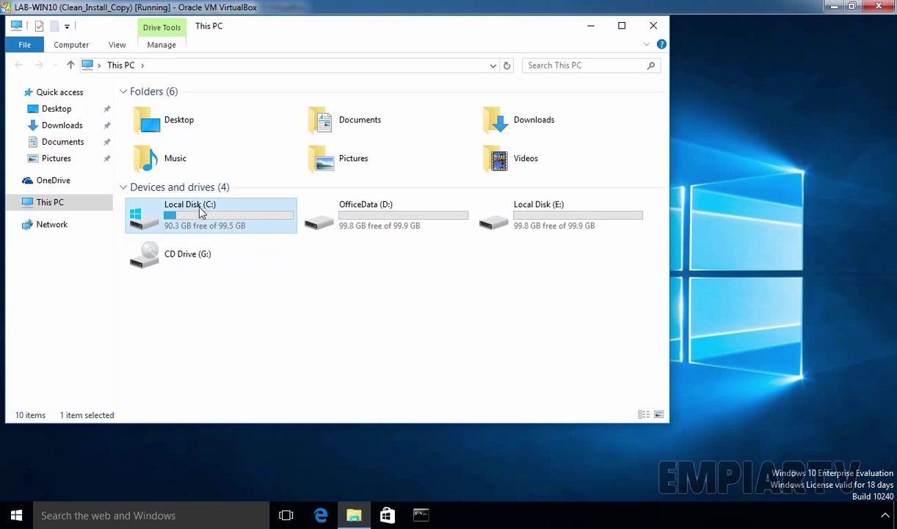
click(653, 26)
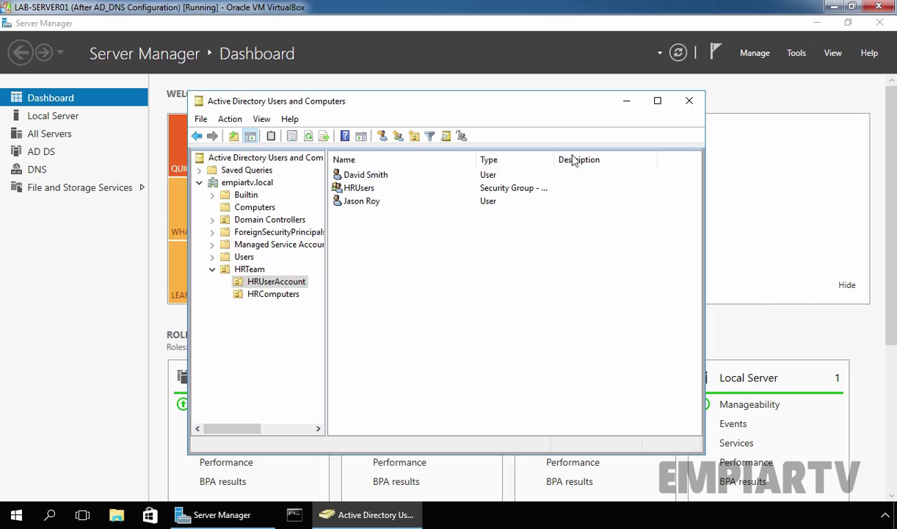
Launch Group Policy Management from Server Manager's Tools menu and maximize it
click(778, 96)
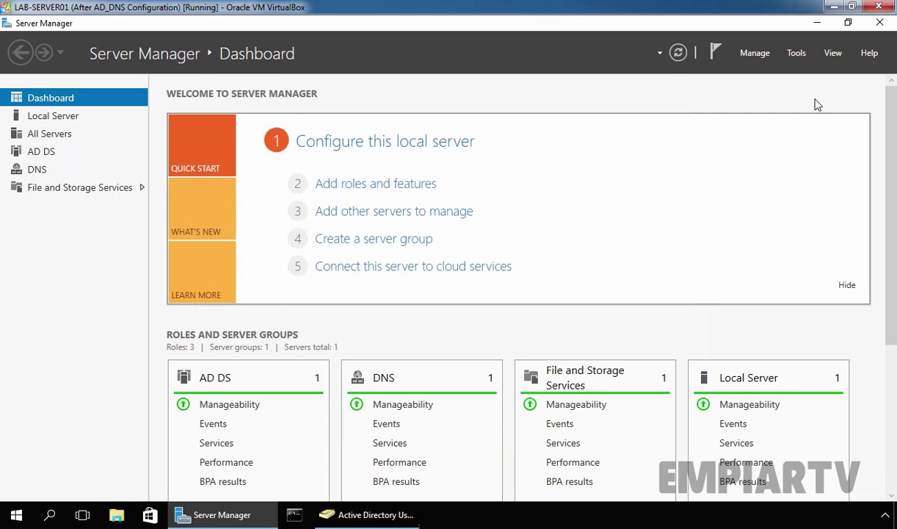
click(796, 53)
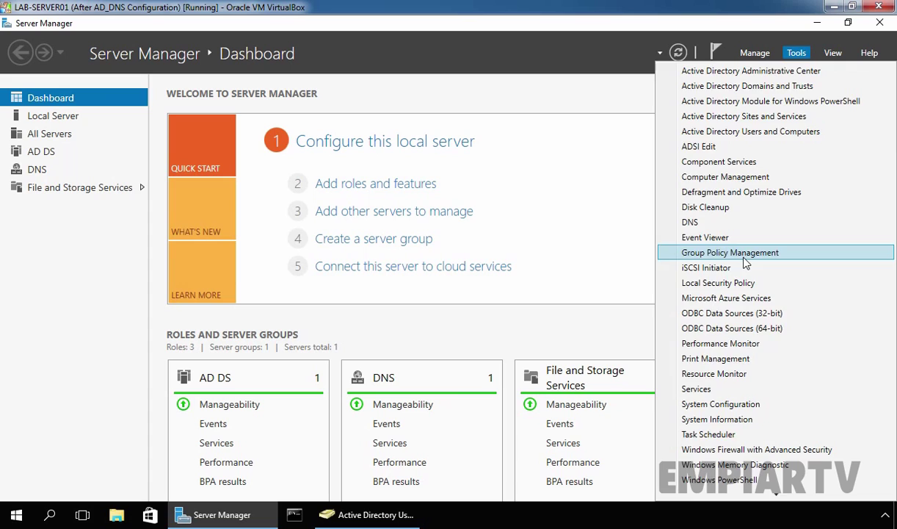
click(716, 253)
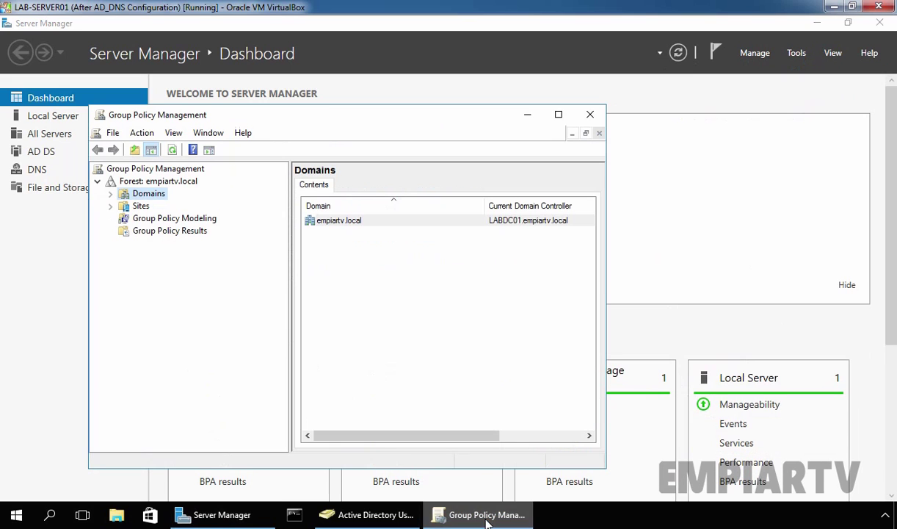
click(558, 116)
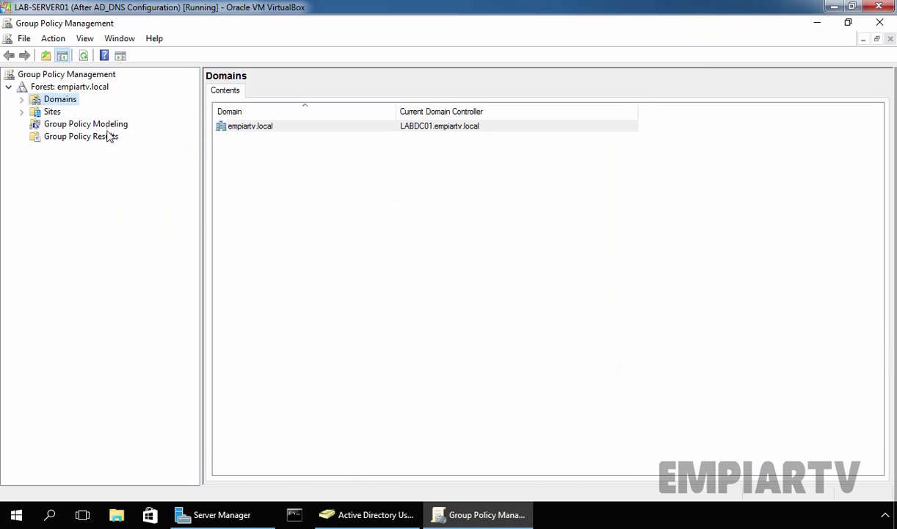
Expand Domains > empiartv.local > HRTeam and select HRUserAccount, which has no linked GPOs
double_click(62, 100)
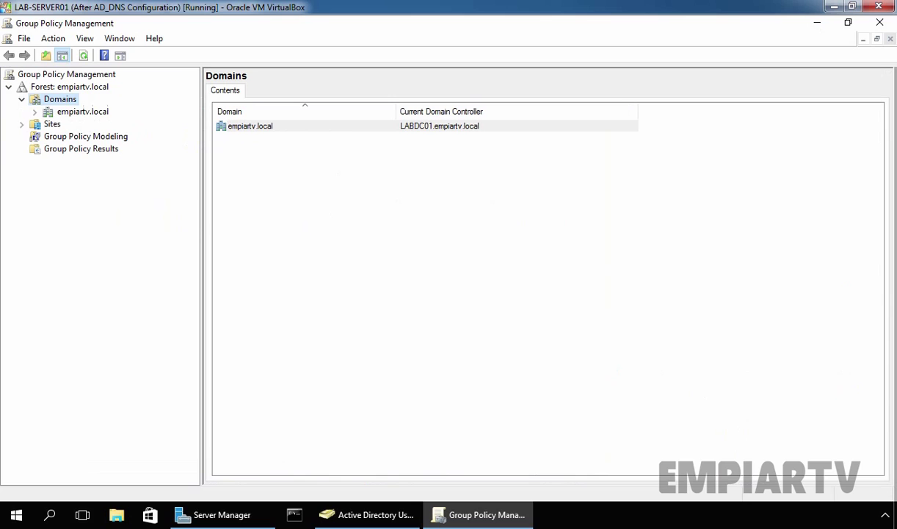
double_click(73, 112)
double_click(87, 149)
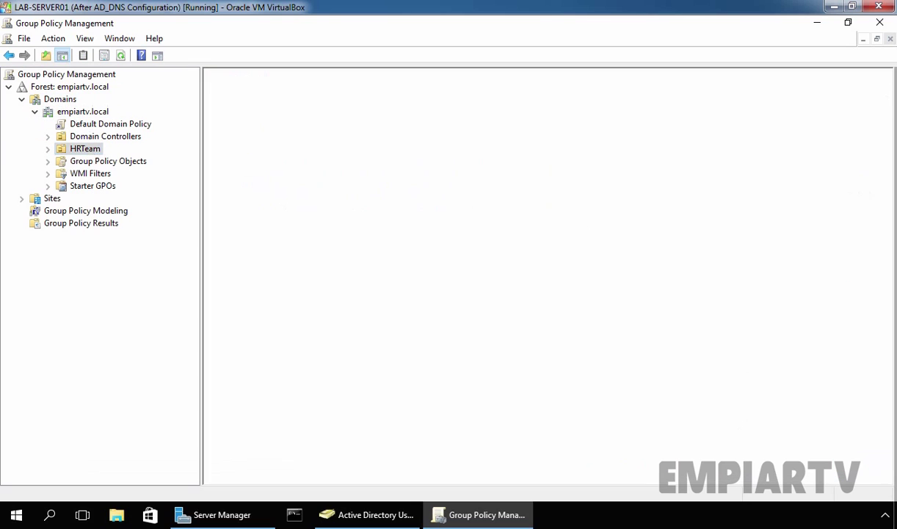
click(91, 161)
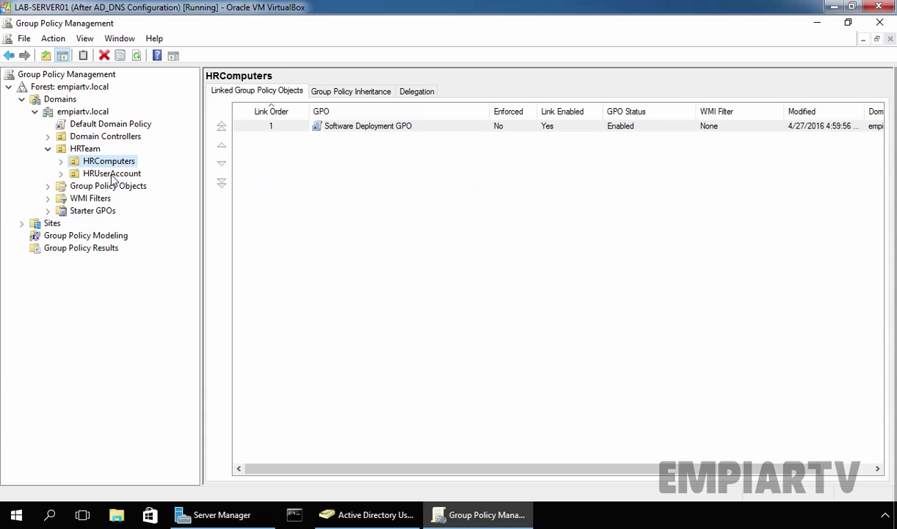
click(110, 174)
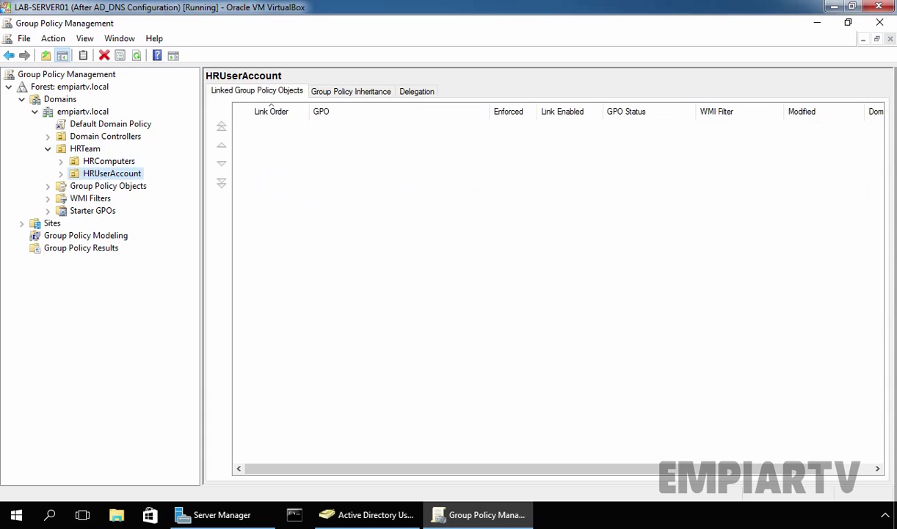
Create a new GPO named 'HideDrive GPO' linked to the HRUserAccount OU
right_click(113, 177)
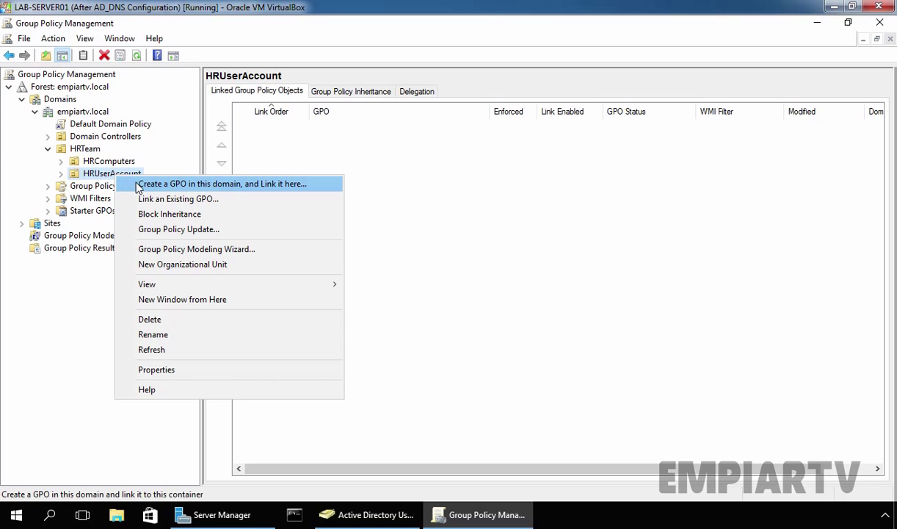
click(137, 185)
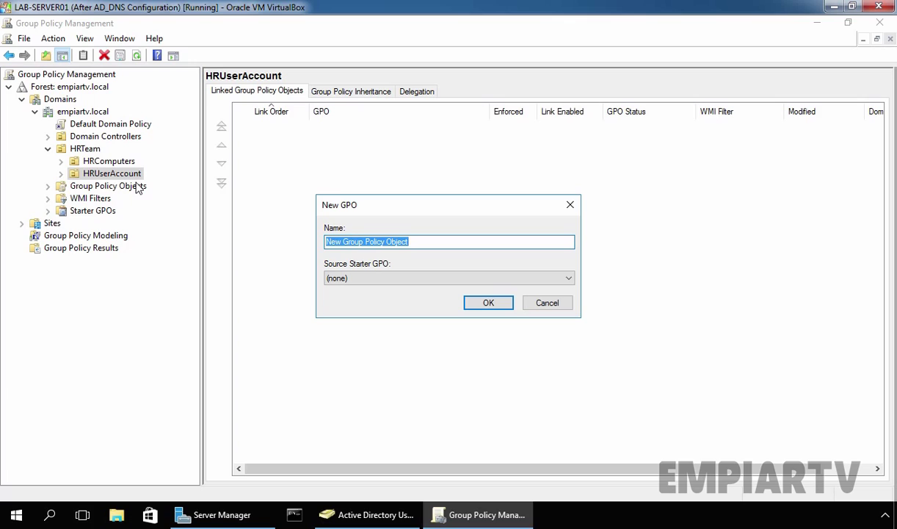
text(H)
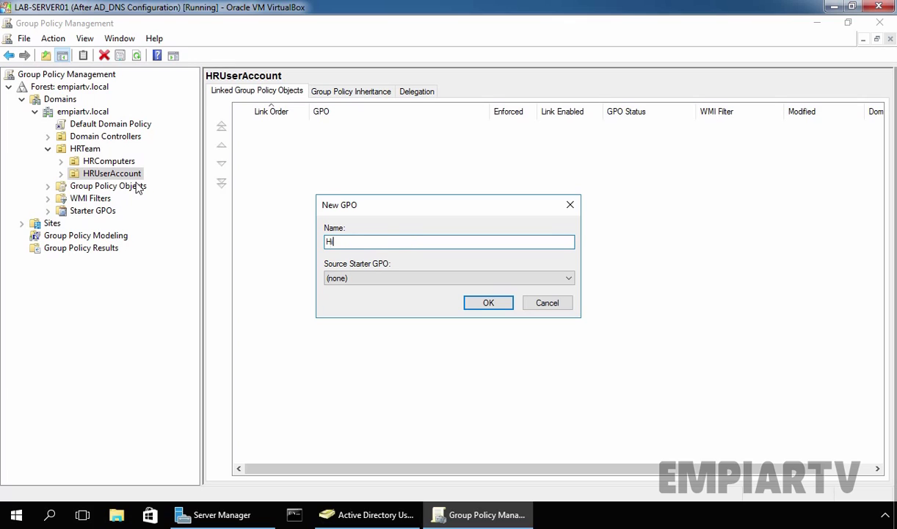
text(ideDrive )
text(GPO)
click(473, 303)
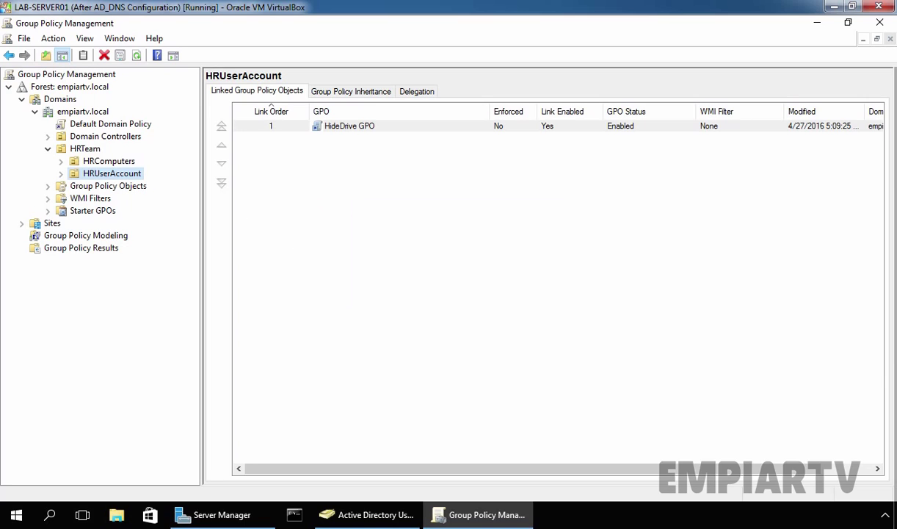
Expand HRUserAccount and select the HideDrive GPO link to view its scope
double_click(116, 174)
click(120, 187)
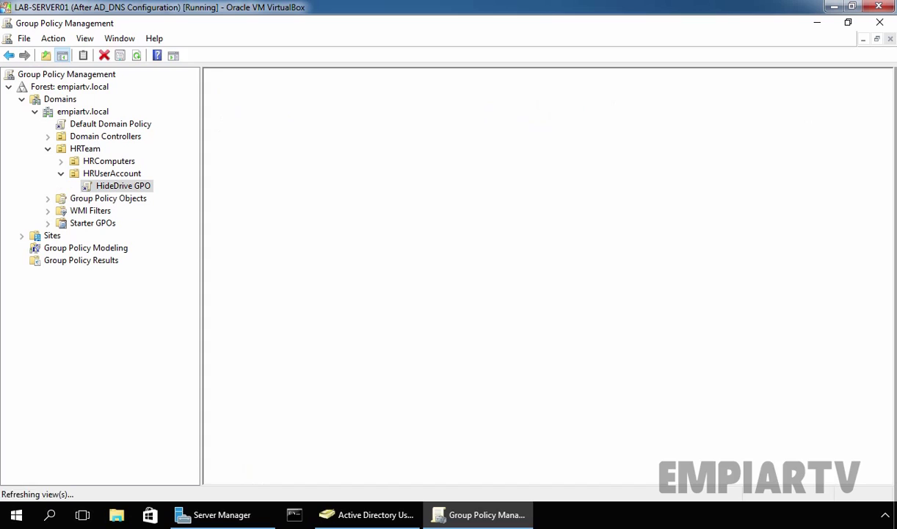
right_click(120, 185)
click(138, 190)
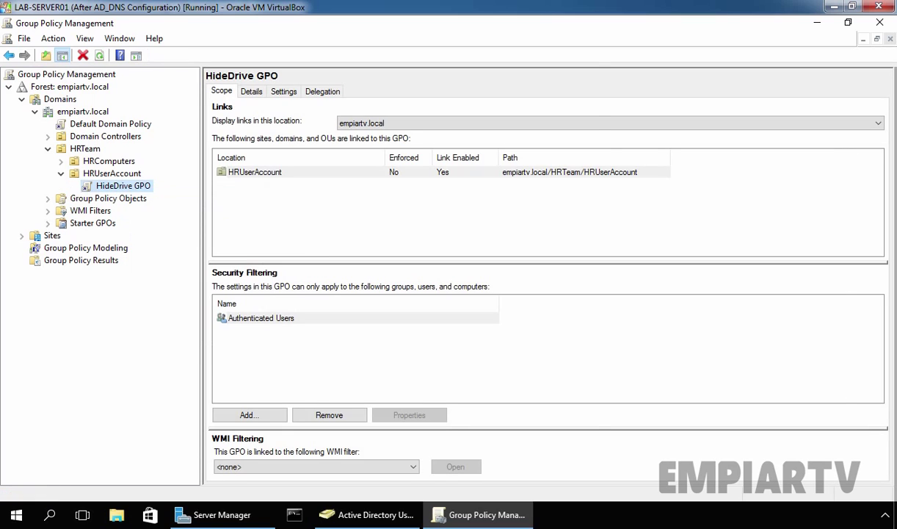
Edit HideDrive GPO down to User Policies > Windows Components > File Explorer's 'Hide these specified drives' policy
double_click(206, 24)
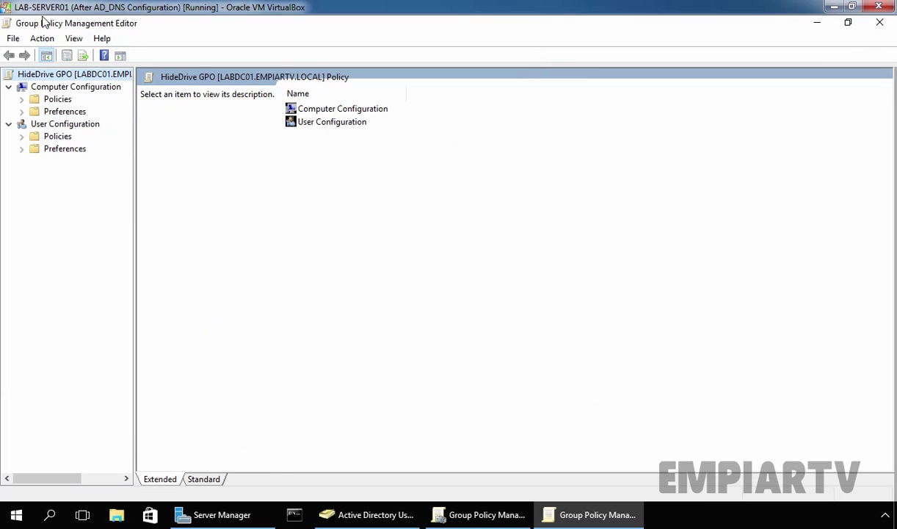
double_click(61, 136)
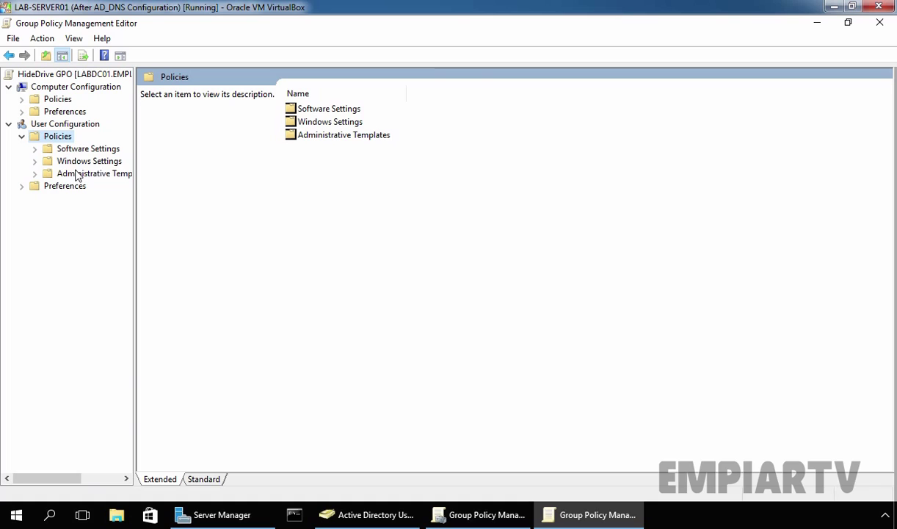
double_click(76, 174)
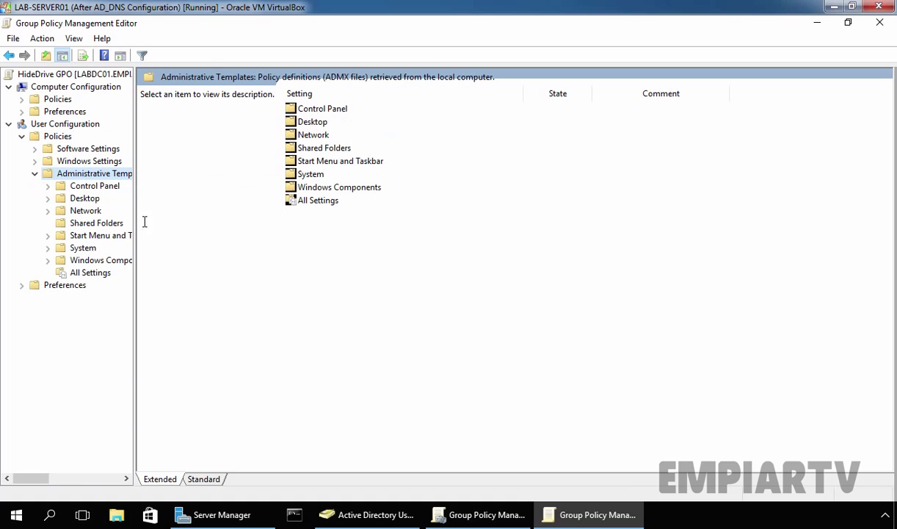
drag(134, 208, 250, 210)
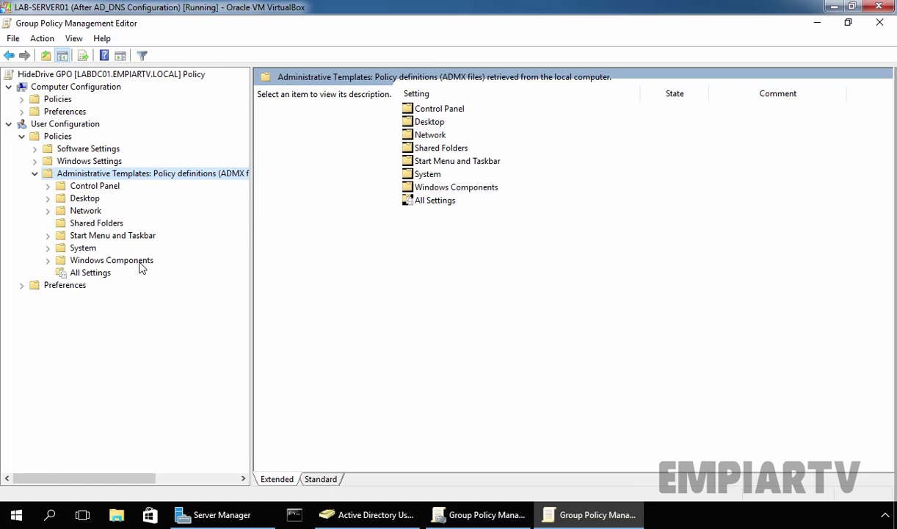
double_click(139, 261)
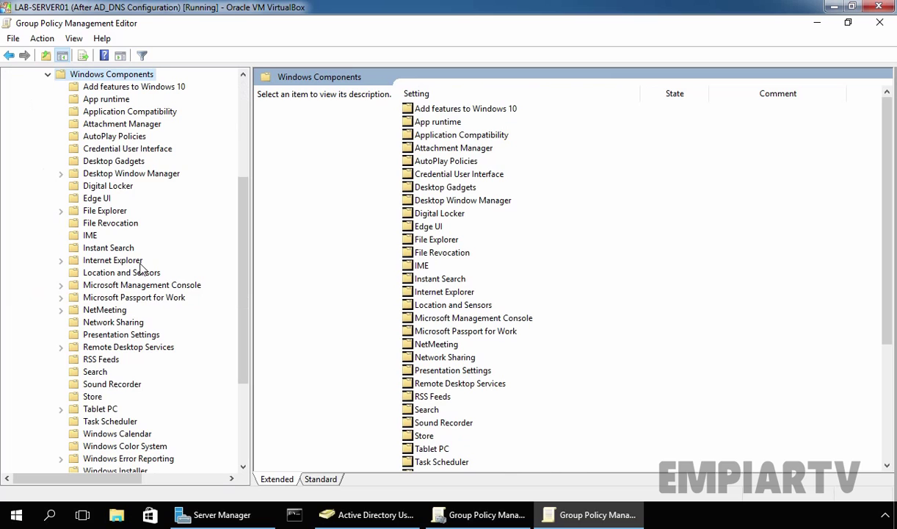
double_click(116, 212)
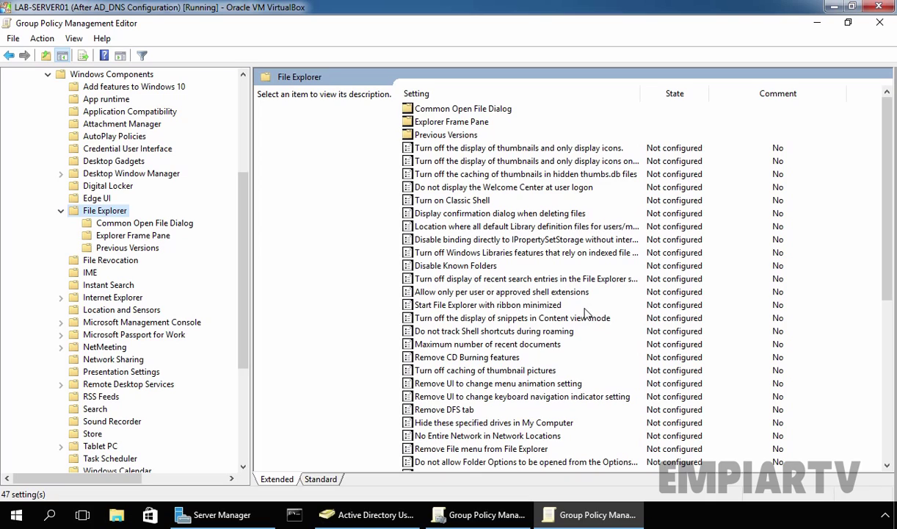
click(430, 422)
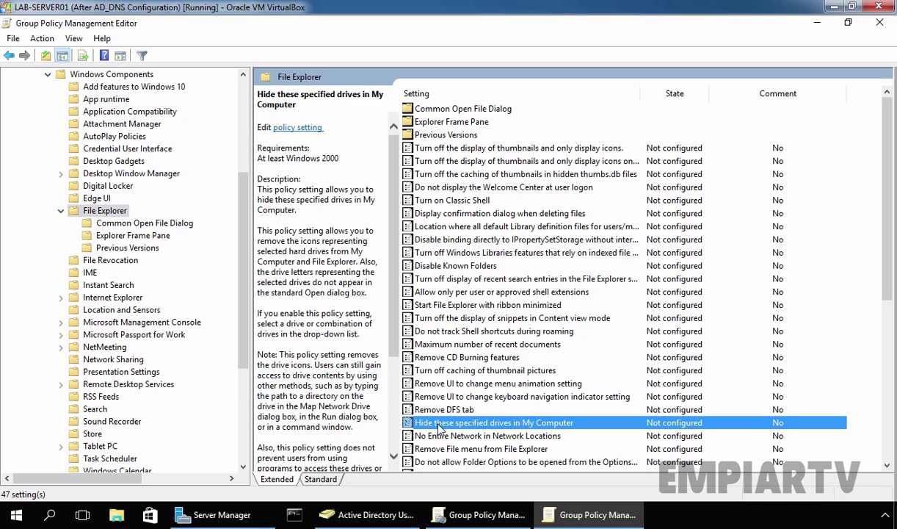
Enable the drive-hiding policy with 'Restrict C drive only', apply it, and close the editor
double_click(523, 424)
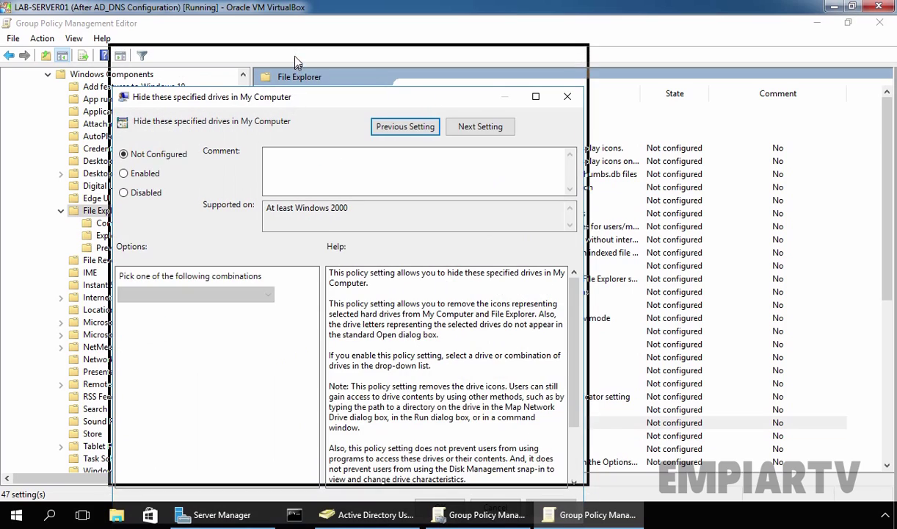
drag(282, 103, 282, 54)
click(147, 130)
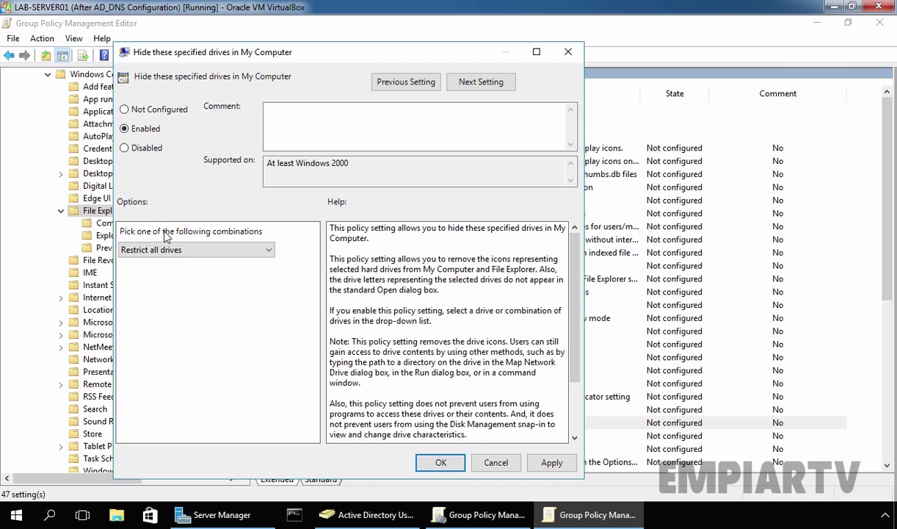
click(236, 255)
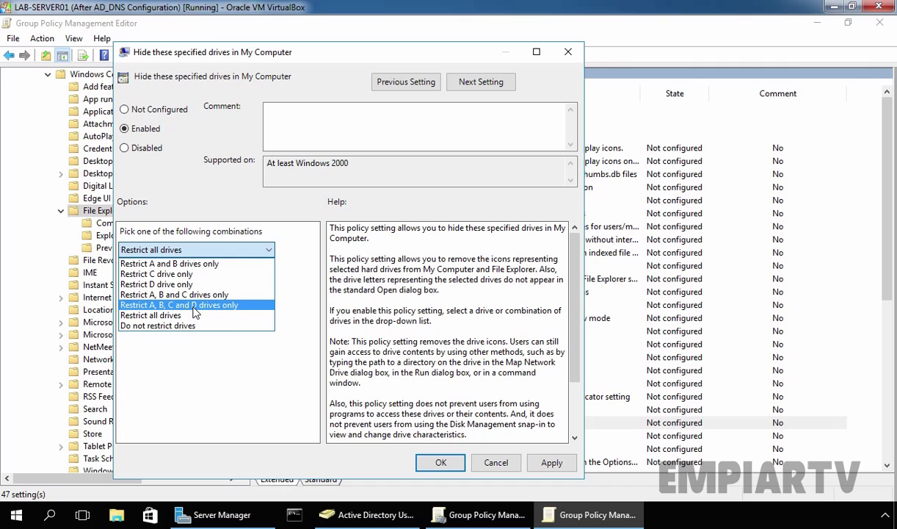
click(142, 274)
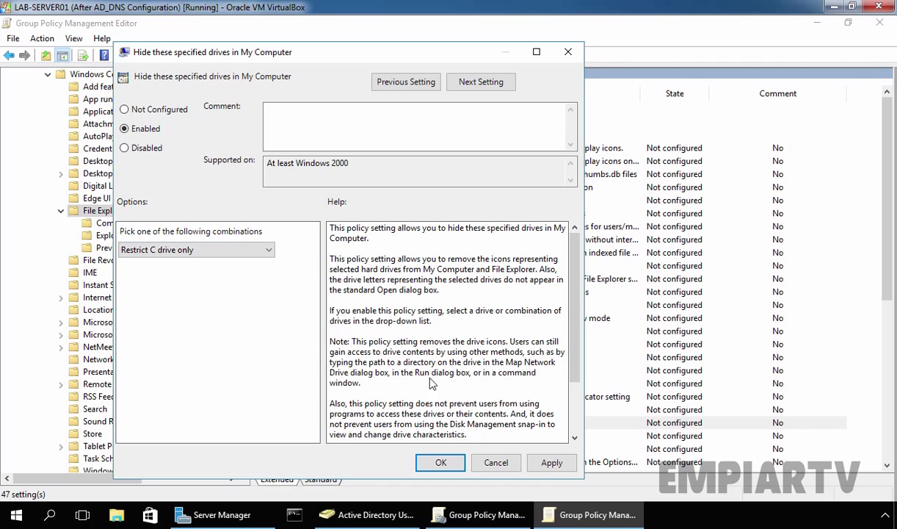
click(552, 463)
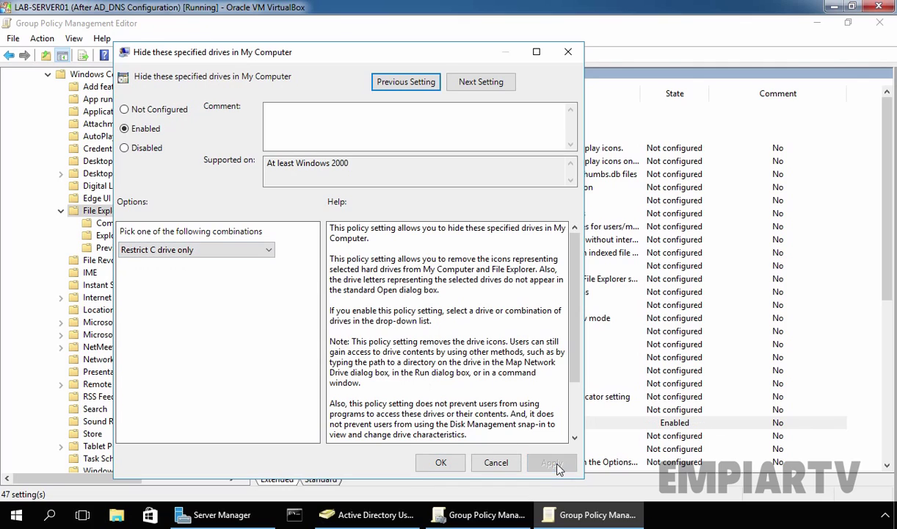
click(439, 462)
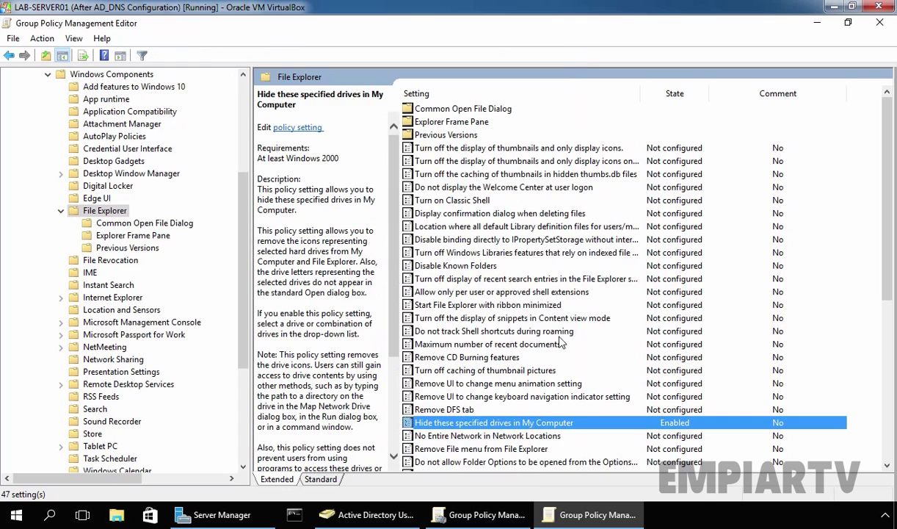
click(878, 24)
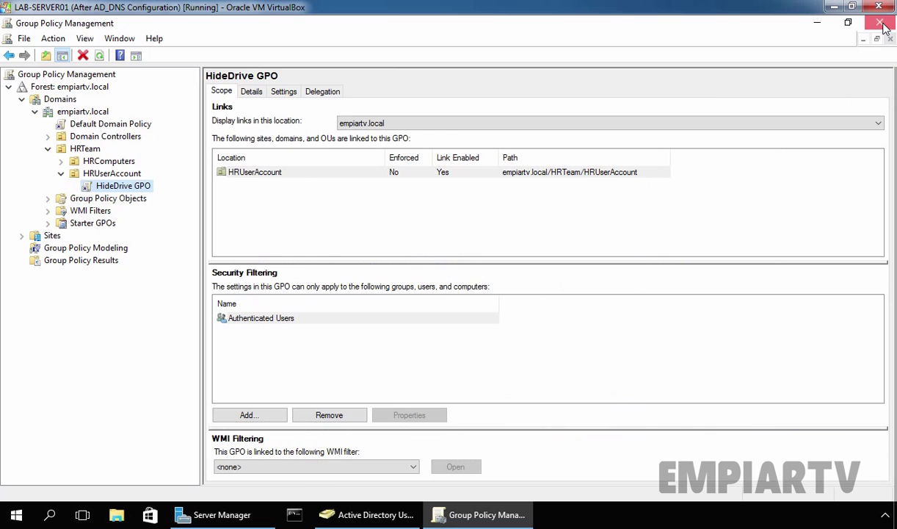
Close Group Policy Management and run gpupdate /force in a Command Prompt on the client
click(880, 23)
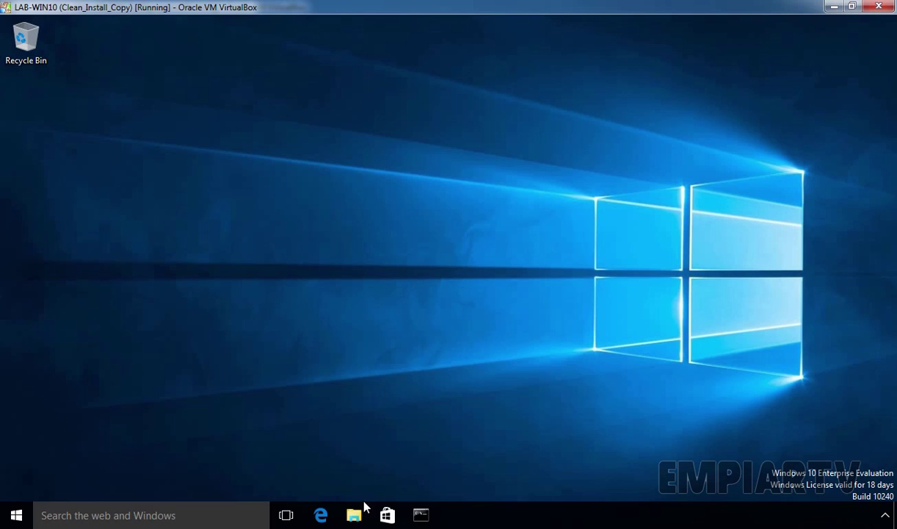
click(353, 514)
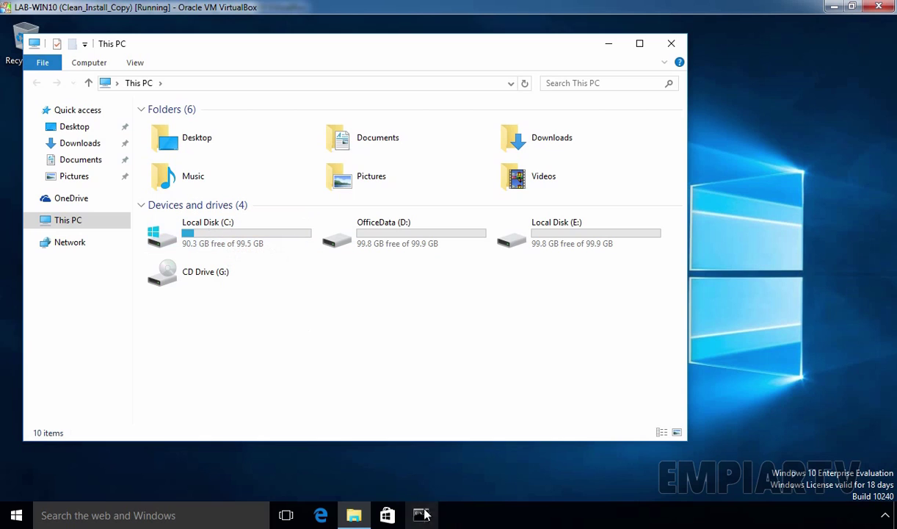
click(608, 44)
click(420, 515)
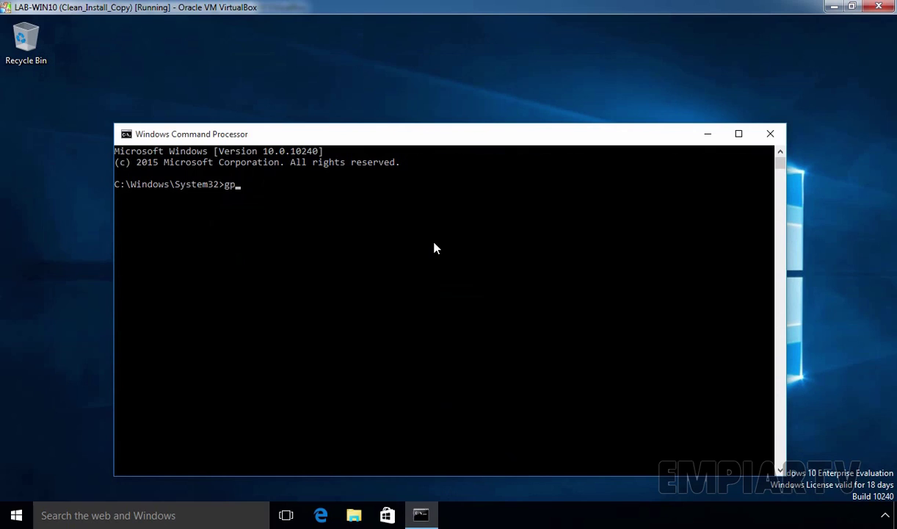
text(update /force)
key(Return)
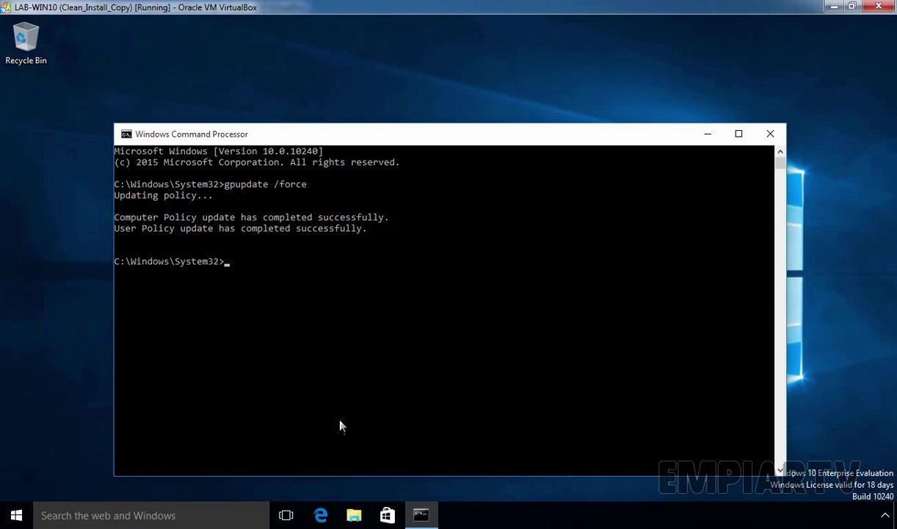
Open This PC to verify only OfficeData (D:), Local Disk (E:) and CD Drive (G:) appear
click(354, 514)
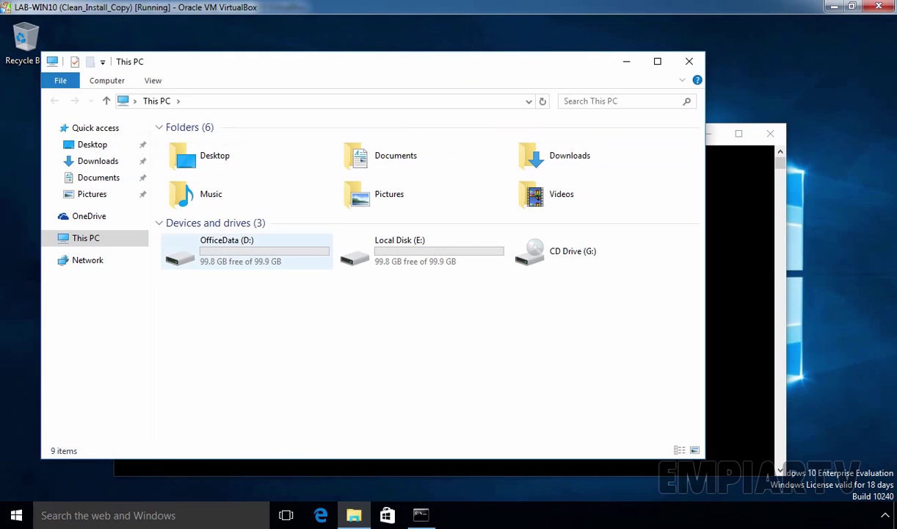